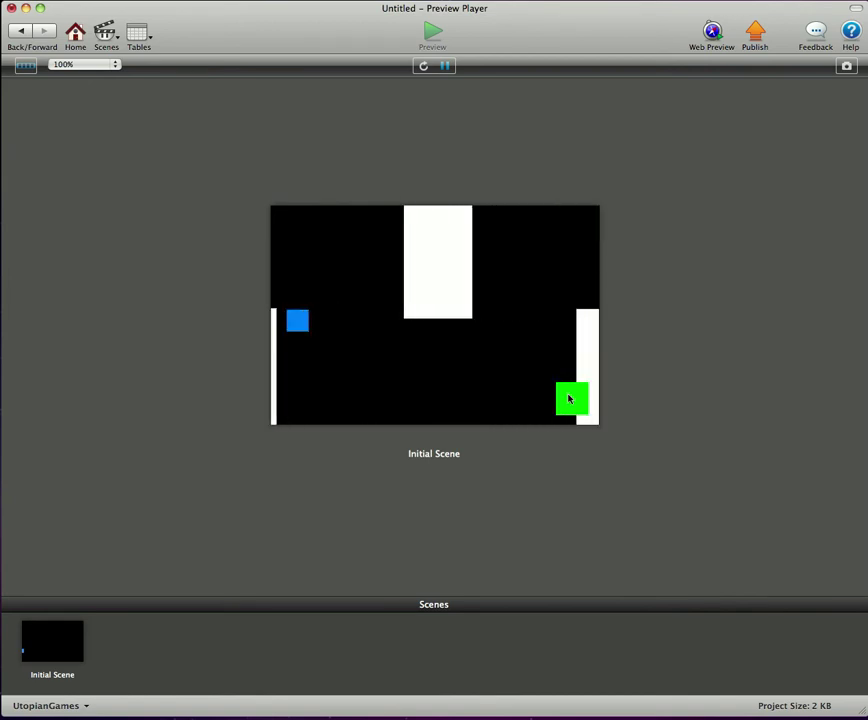
Hold the right arrow to accelerate the blue ship while the camera scrolls past the buildings
key(Right)
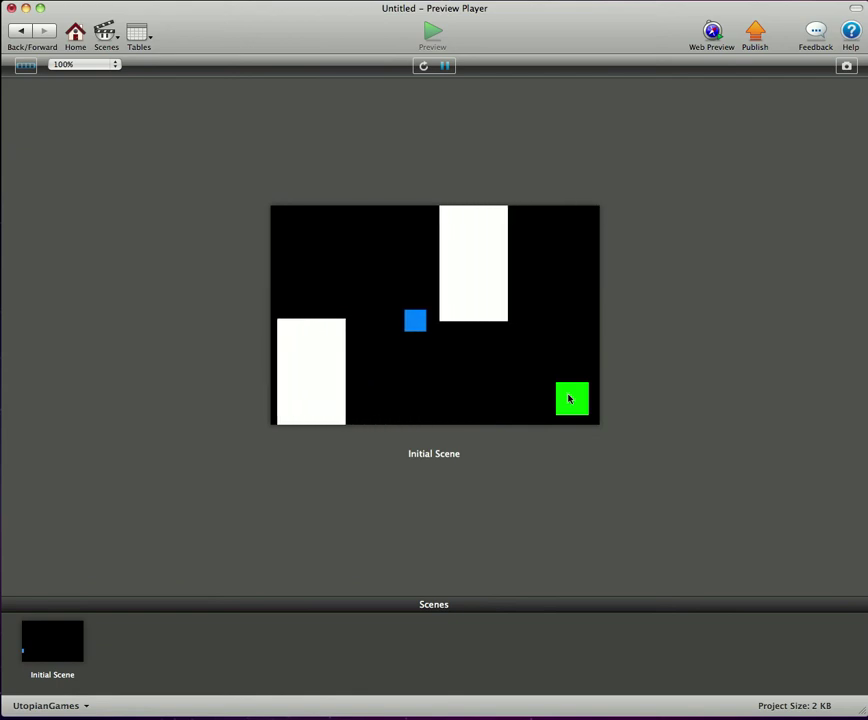
click(422, 66)
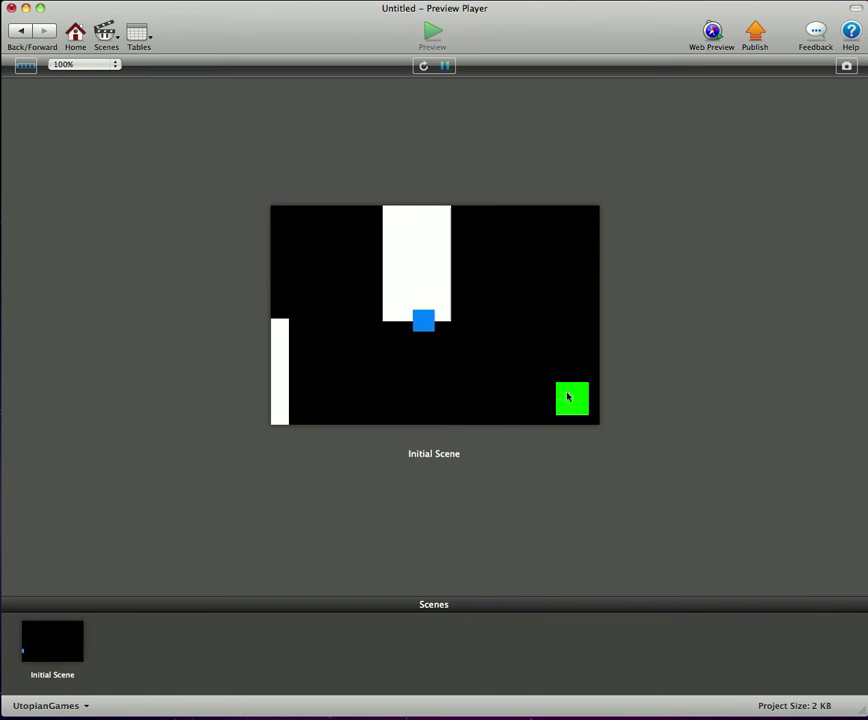
Leave the preview player and return to the editor
click(28, 33)
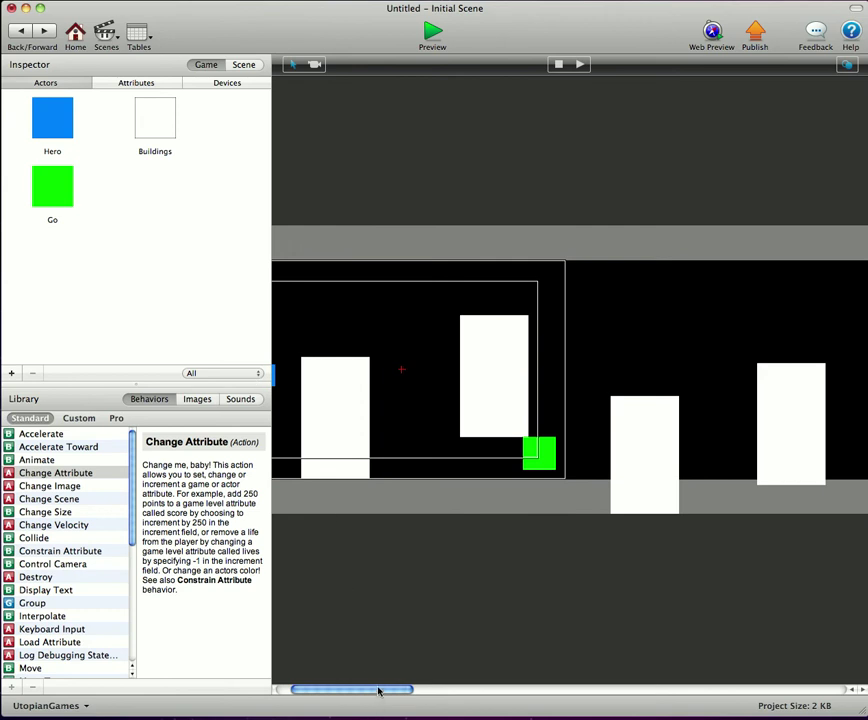
drag(378, 690, 363, 690)
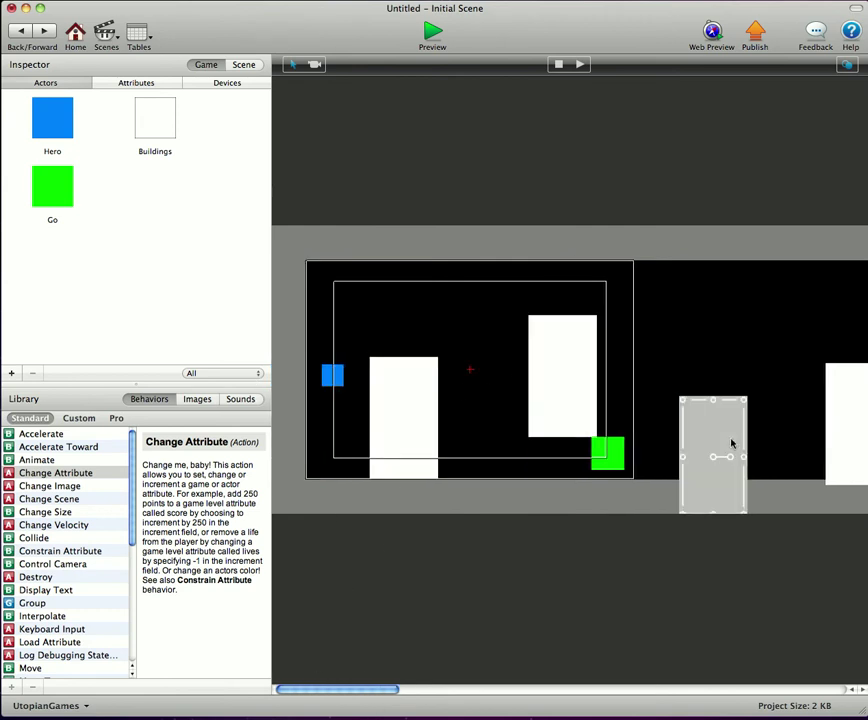
mouse_move(363, 690)
mouse_down()
mouse_move(840, 690)
mouse_move(334, 674)
mouse_up()
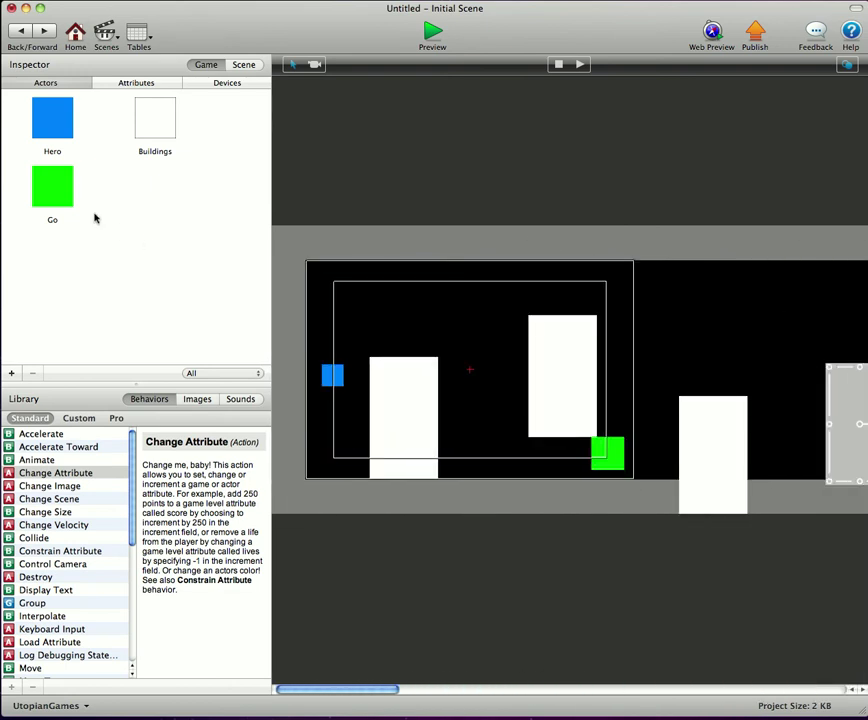
Review the Go actor's touch rule setting game.Go in Attributes, then return to Initial Scene
click(118, 84)
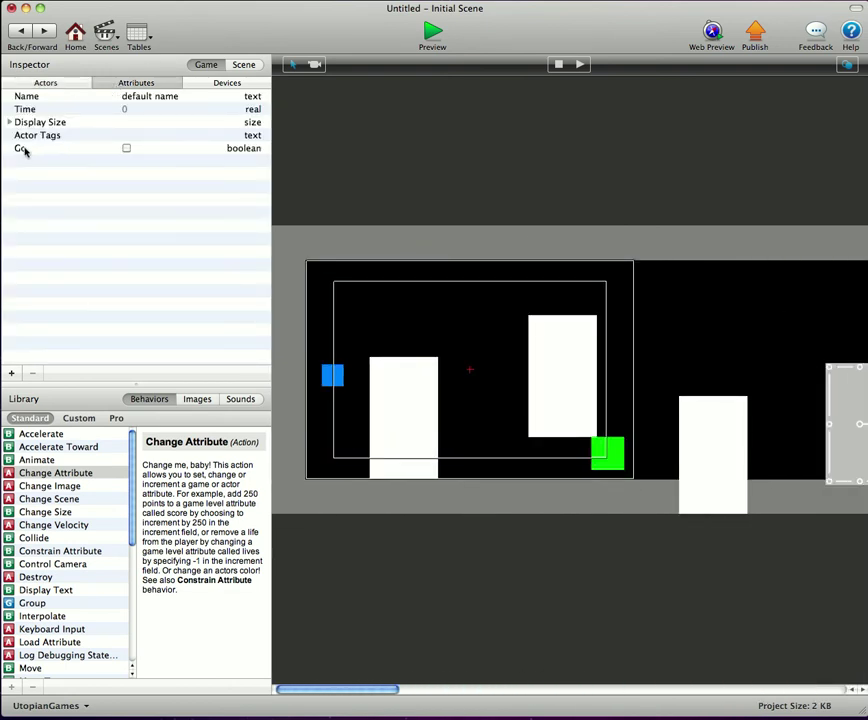
click(55, 82)
double_click(27, 185)
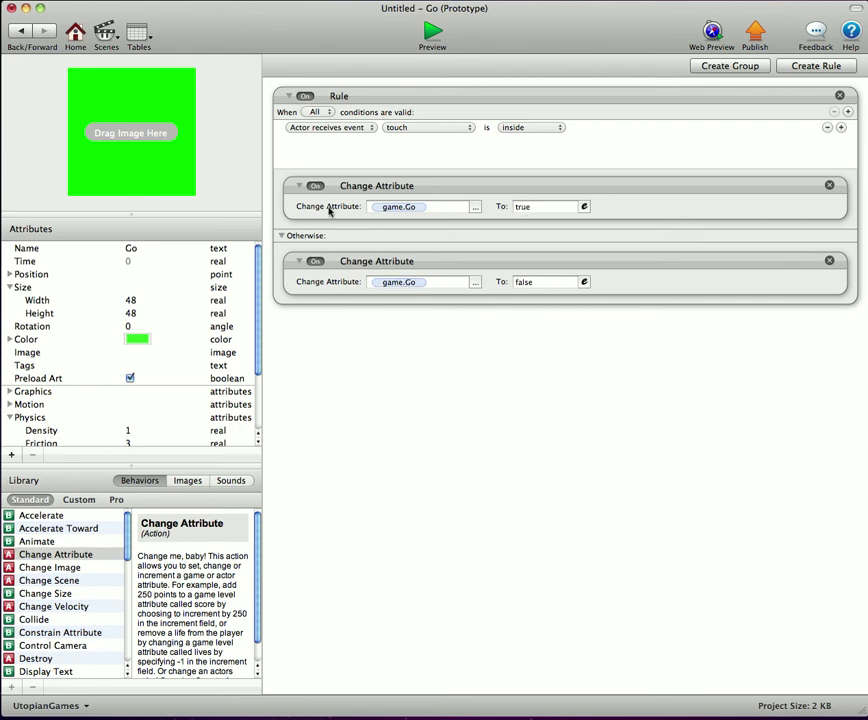
click(14, 33)
drag(406, 689, 393, 689)
Open the Hero's behaviours and select its Constrain Attribute camera-origin X expression
double_click(333, 378)
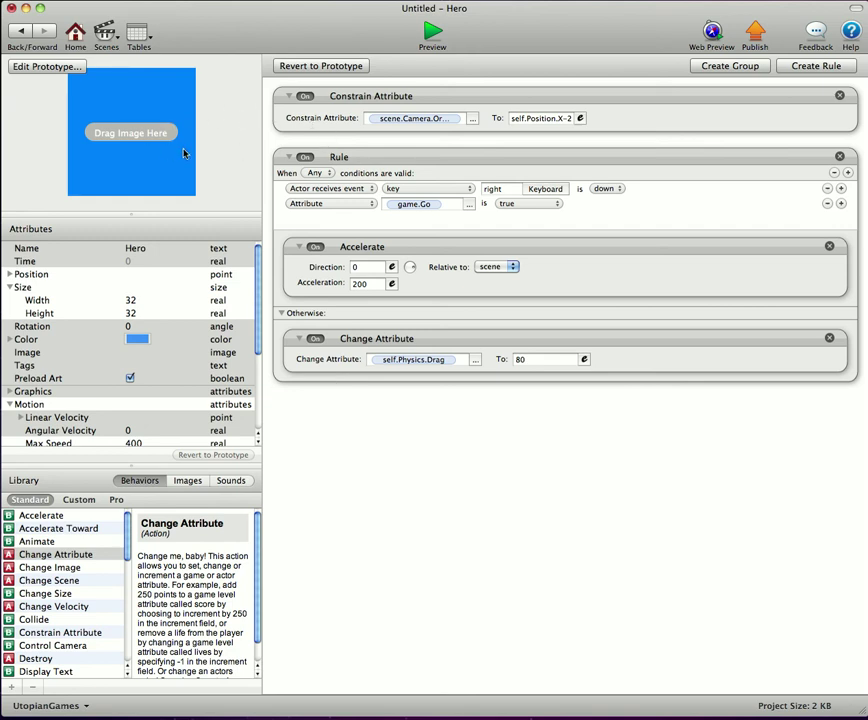
click(403, 119)
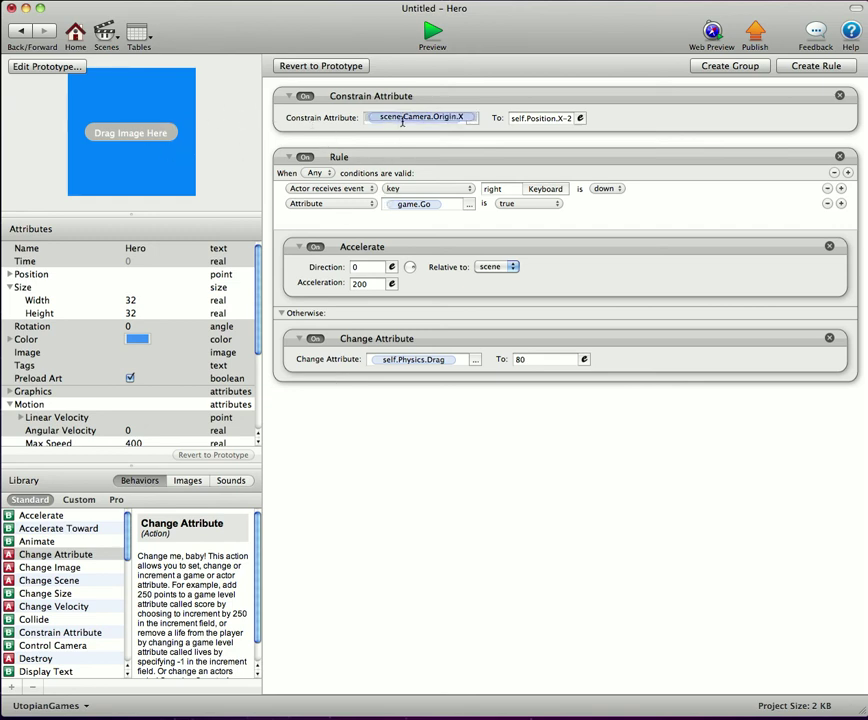
click(542, 119)
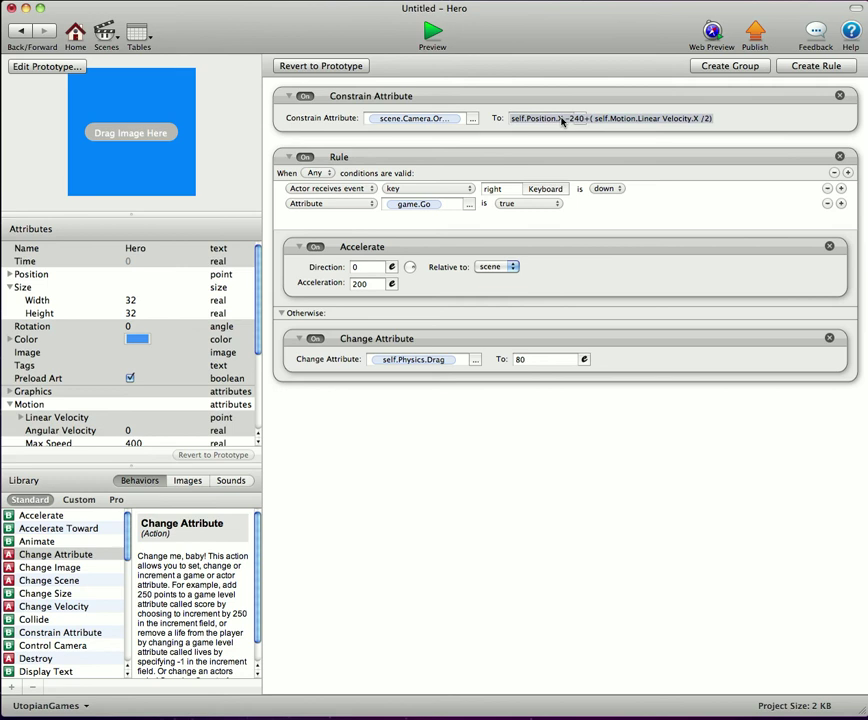
triple_click(561, 121)
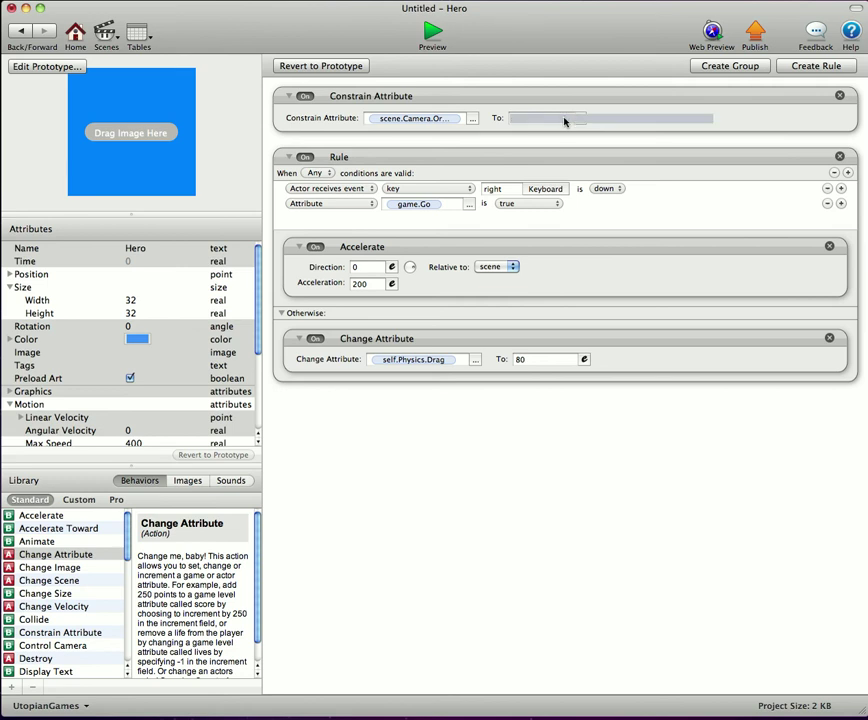
Open the camera-offset formula in the Expression Editor and scroll to the Hero's Motion attributes
click(561, 121)
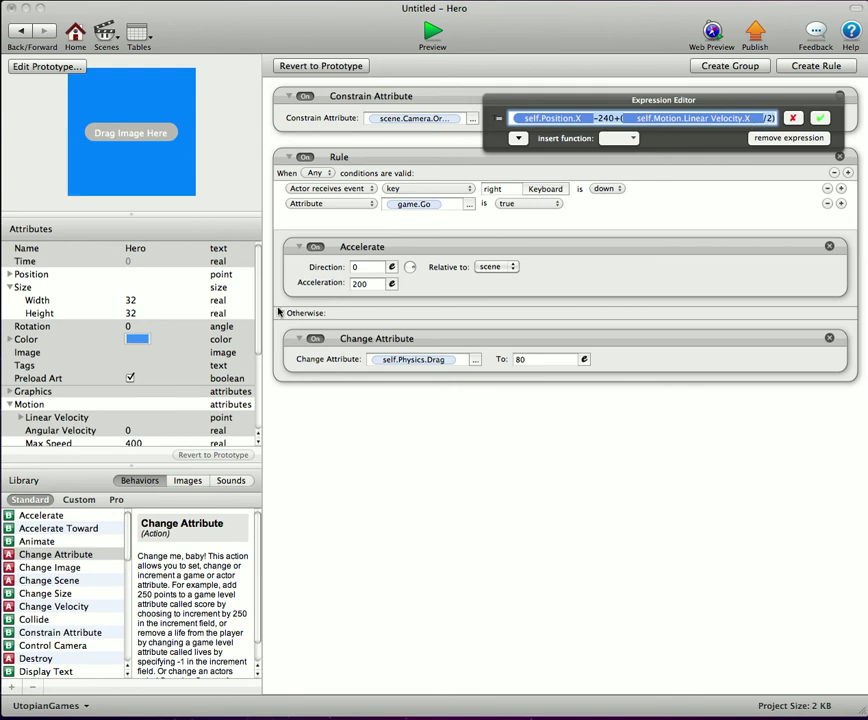
scroll(257, 318, down, 3)
scroll(254, 330, down, 3)
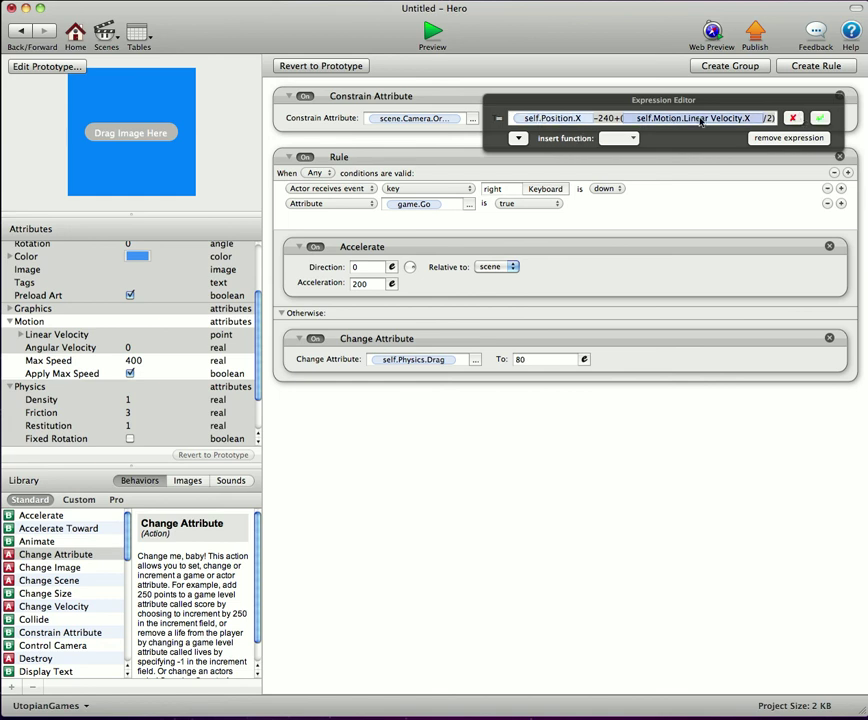
Close the Expression Editor with the green check, leaving the camera expression unchanged
click(820, 118)
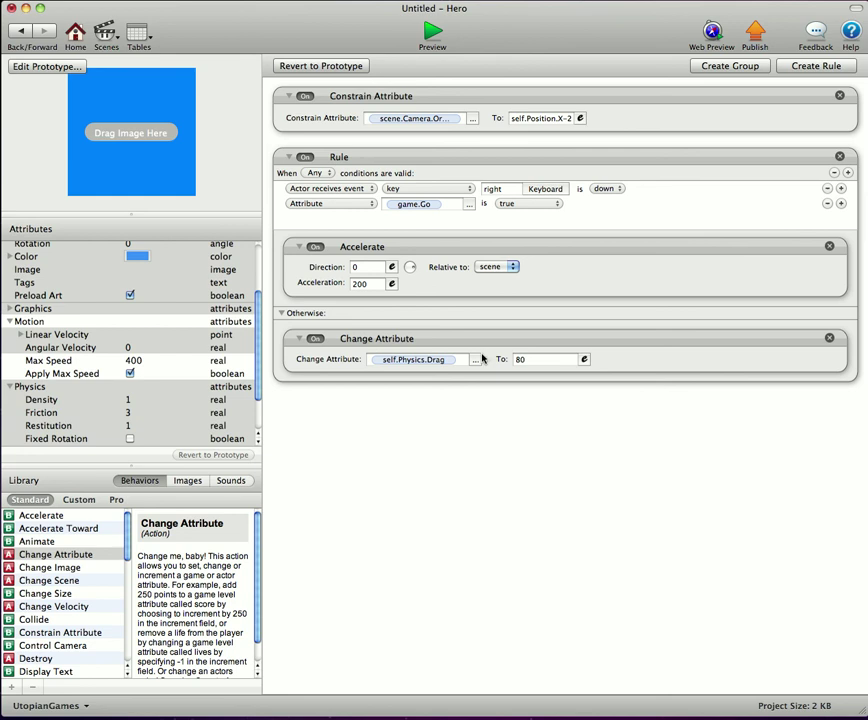
Start a fresh Preview play-test of the Initial Scene
click(433, 32)
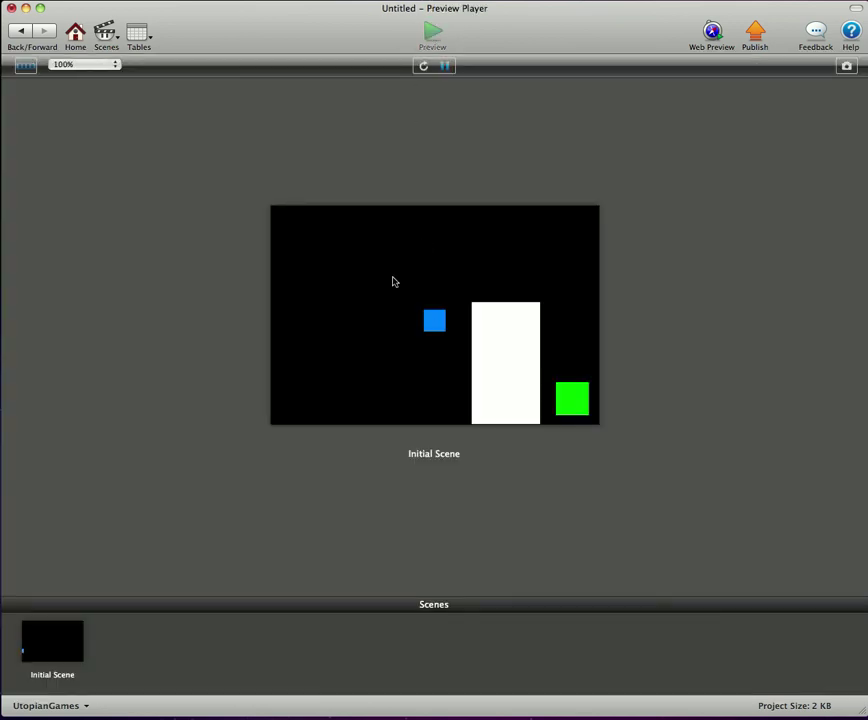